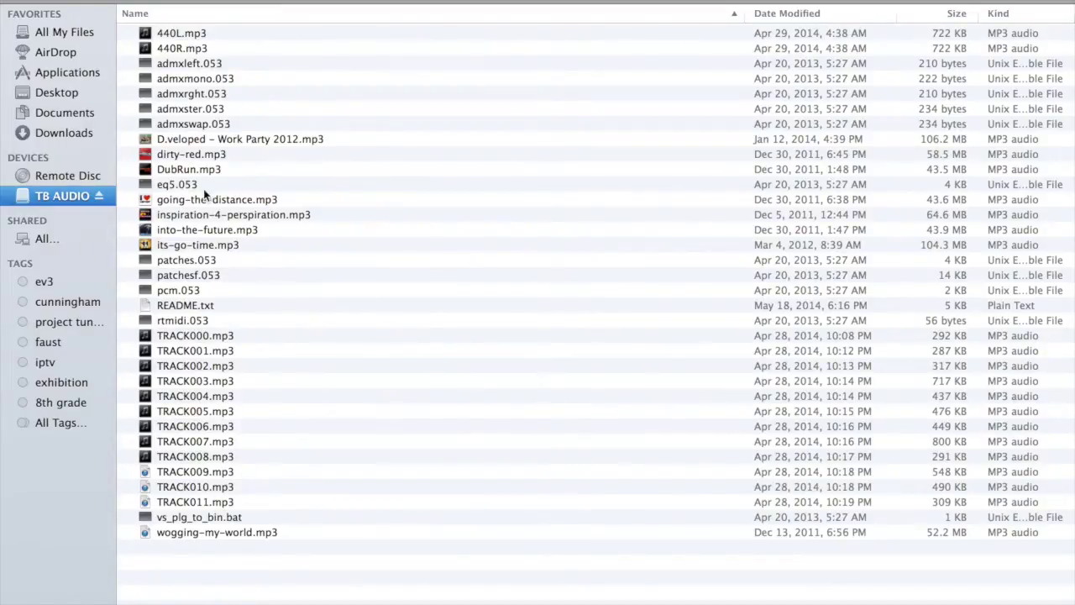
- Look through the added music files on the TB AUDIO card, from D.veloped - Work Party 2012.mp3 to inspiration-4-perspiration.mp3
click(201, 143)
key(Down)
key(Down)
key(Down)
key(Down)
key(Down)
key(Down)
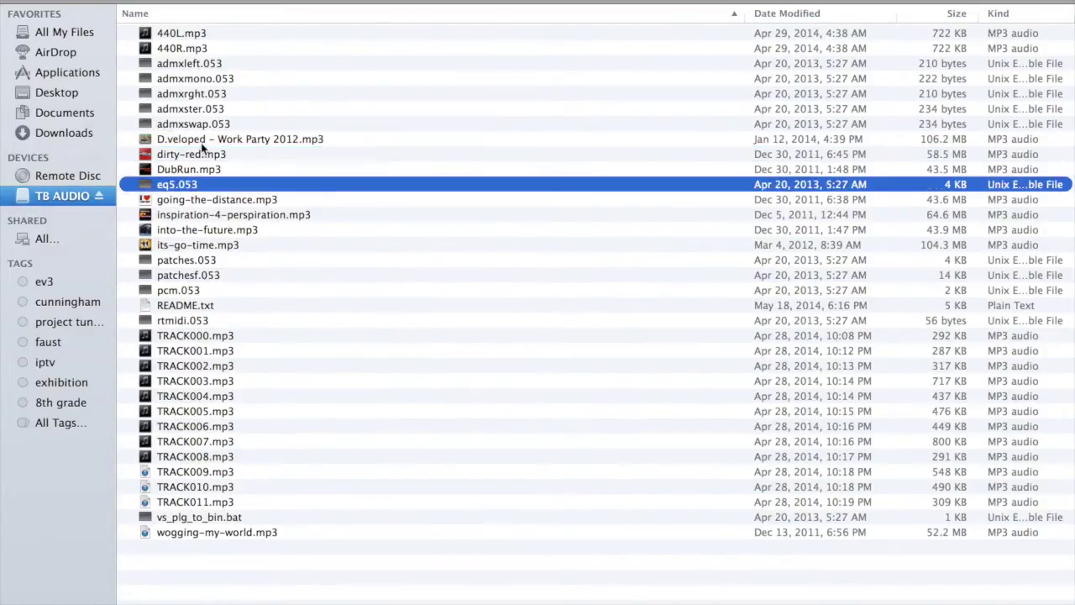
key(Down)
key(Down)
key(Up)
key(Up)
key(Up)
key(Up)
key(Up)
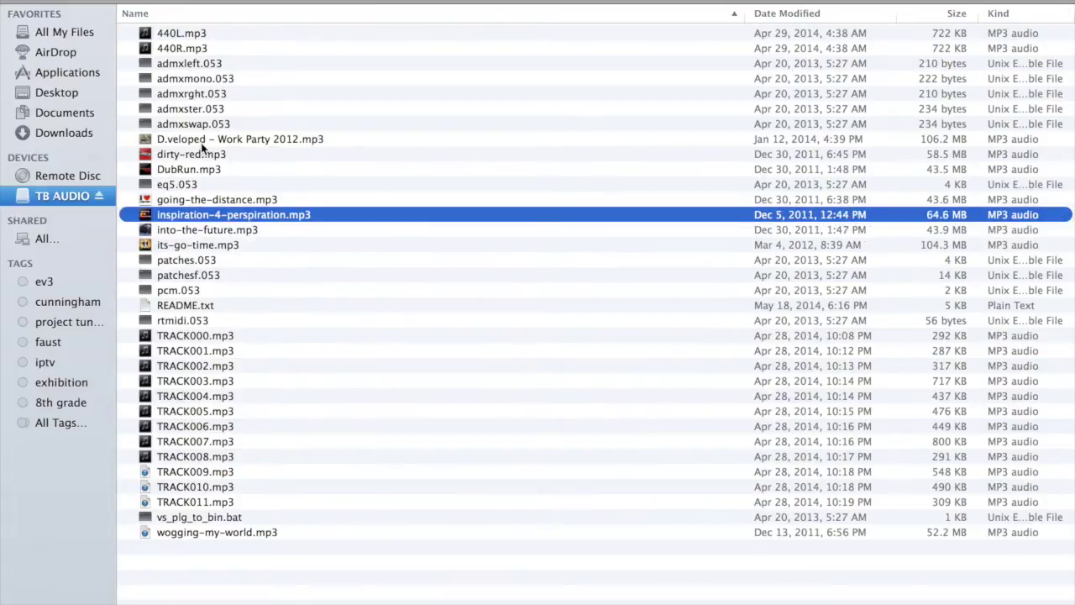
key(Up)
key(Up)
key(Up)
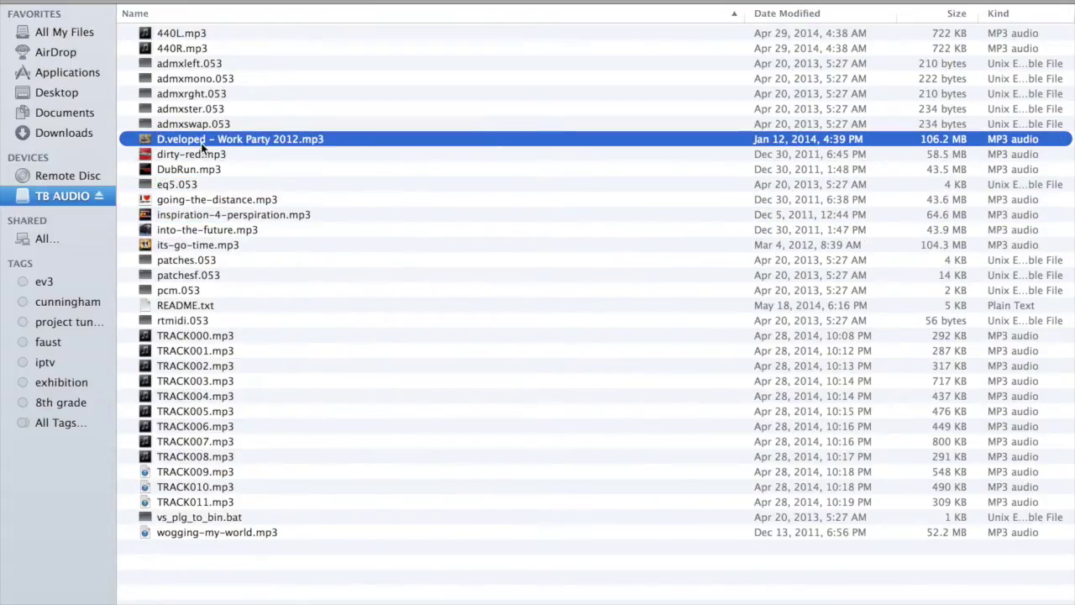
- Open README.txt from the card, enlarge its window and read the instructions for changing the Touch Board sounds and the audio guide text
click(168, 301)
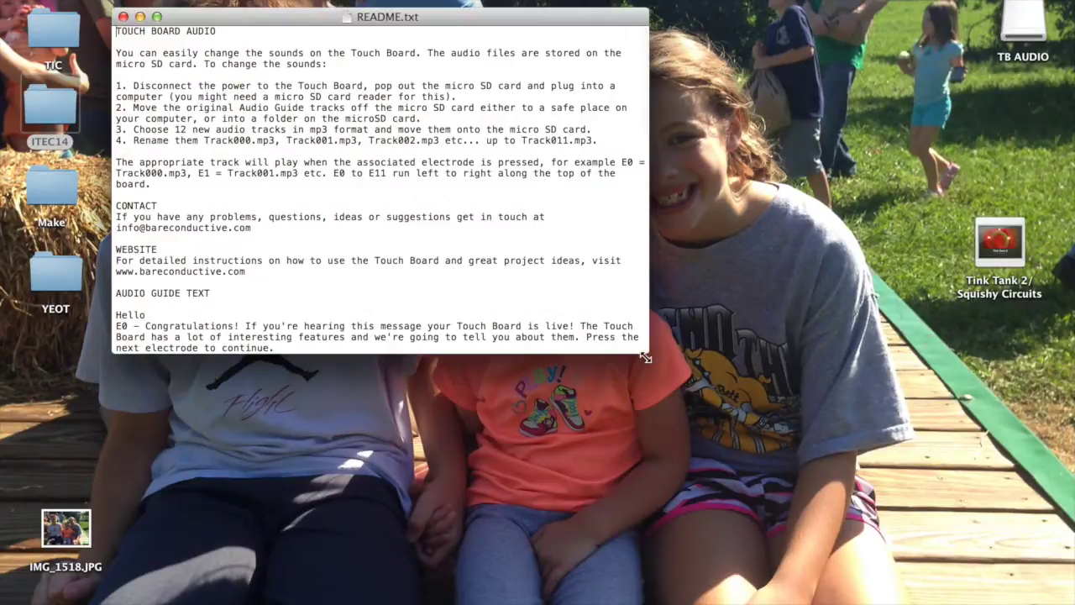
drag(646, 353, 848, 525)
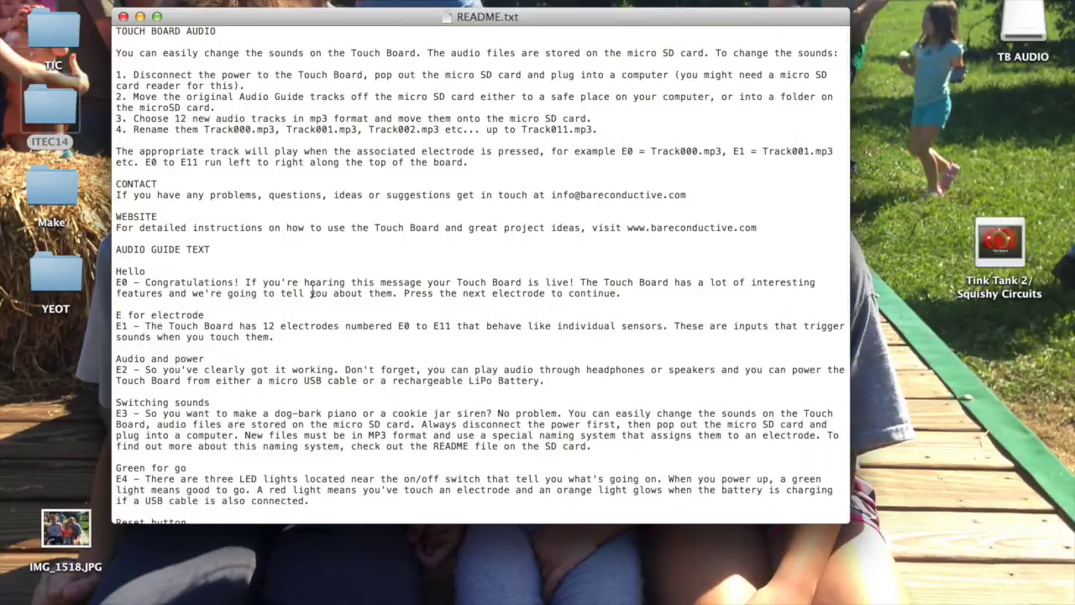
scroll(312, 291, down, 10)
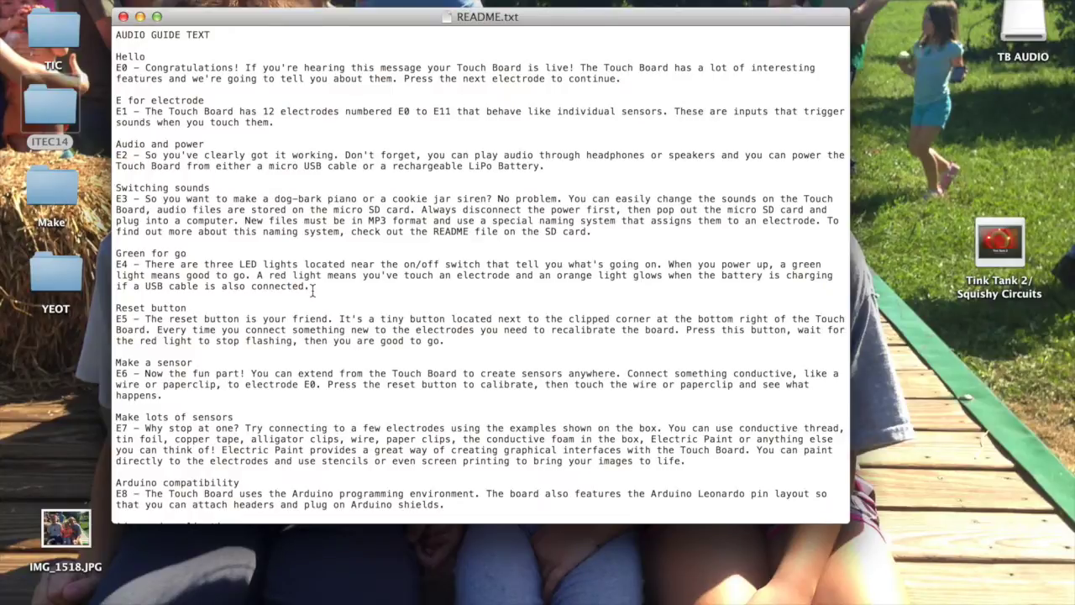
scroll(312, 290, down, 7)
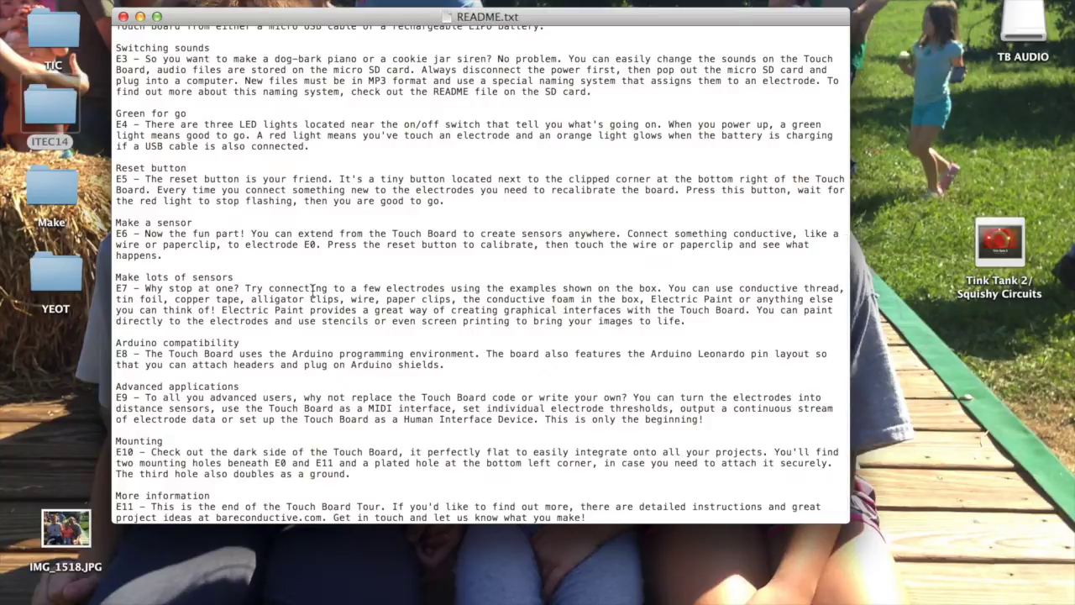
scroll(312, 289, up, 7)
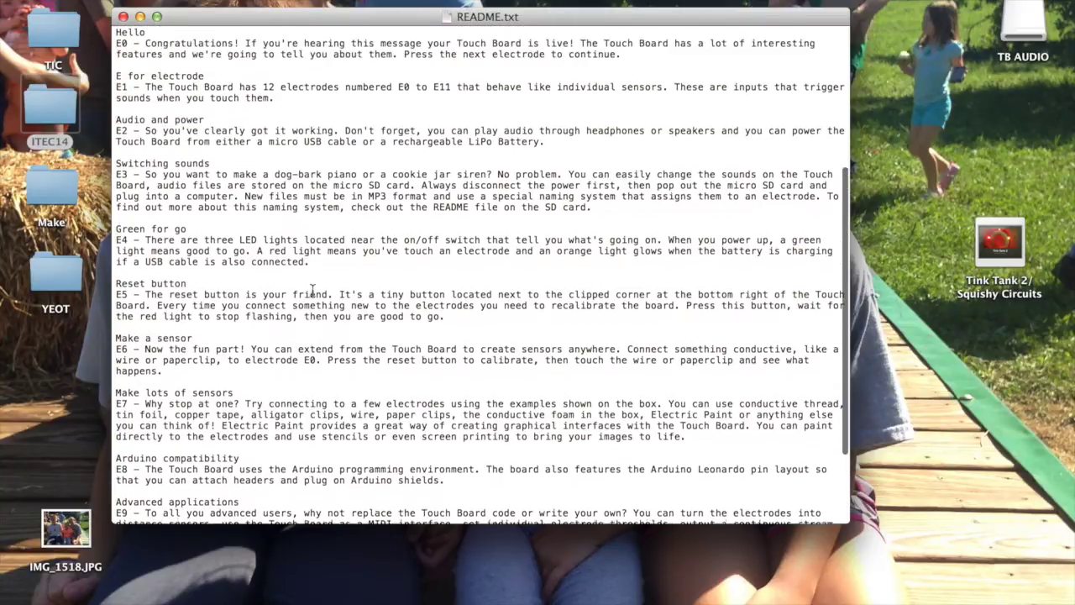
scroll(311, 290, up, 2)
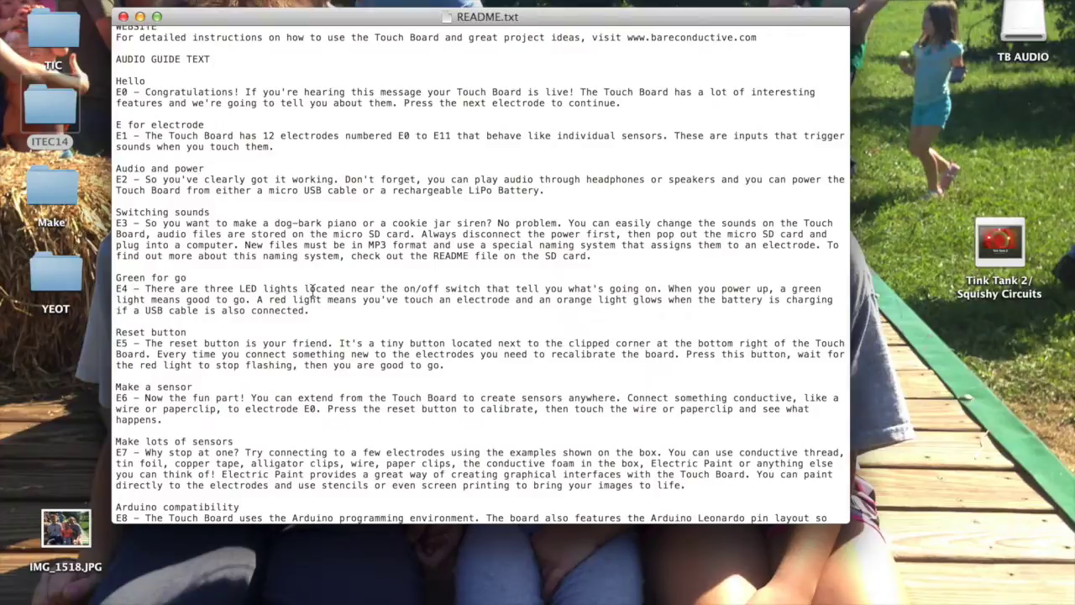
scroll(312, 289, up, 8)
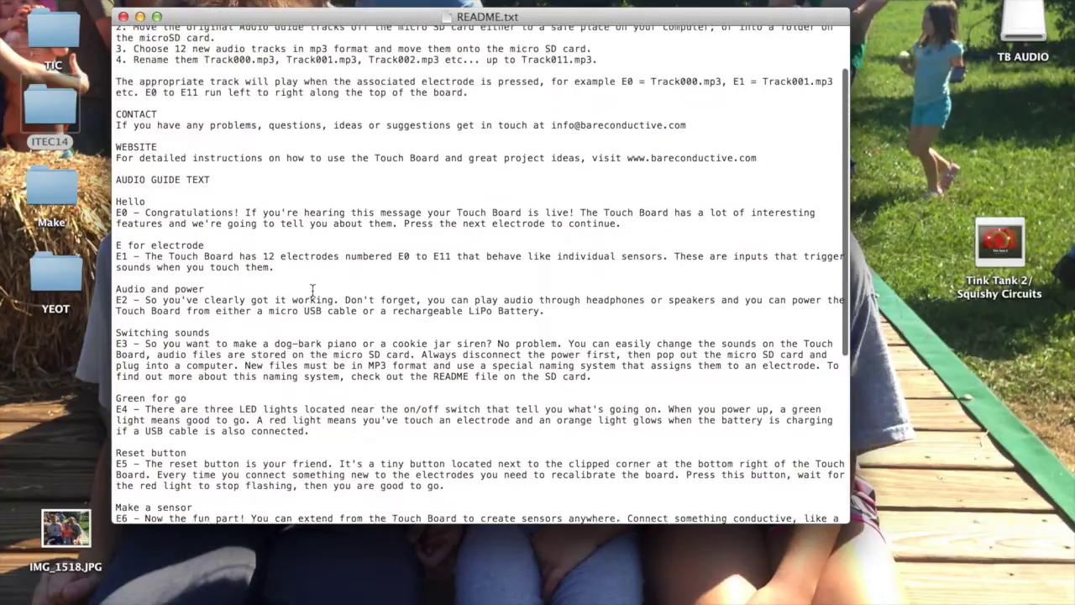
scroll(312, 290, up, 2)
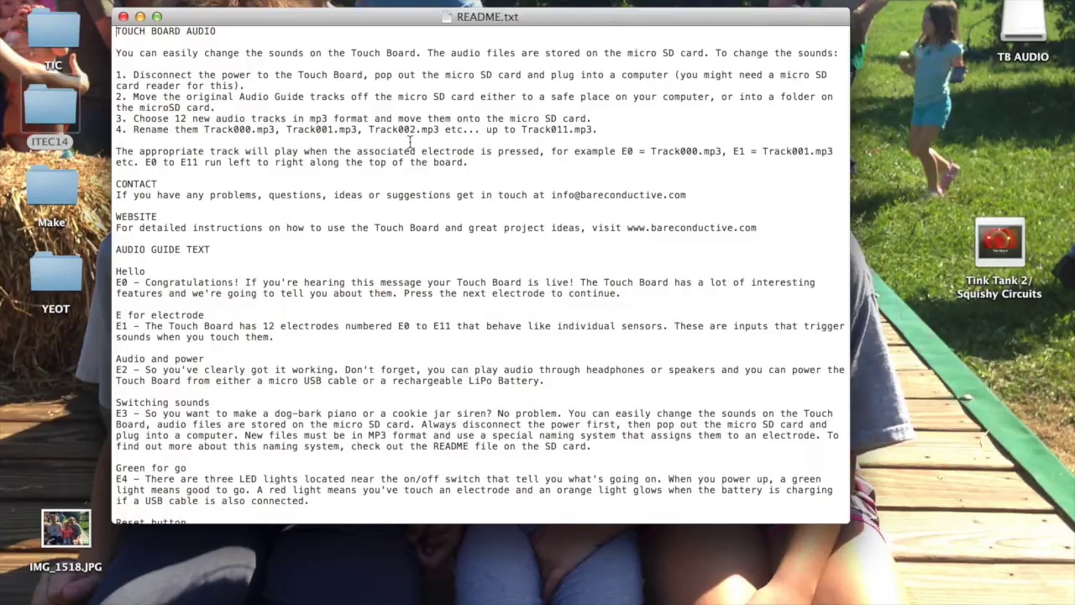
- Minimize the README, bring back the ITEC14 file window and switch it to the contents of the TB AUDIO card
click(140, 17)
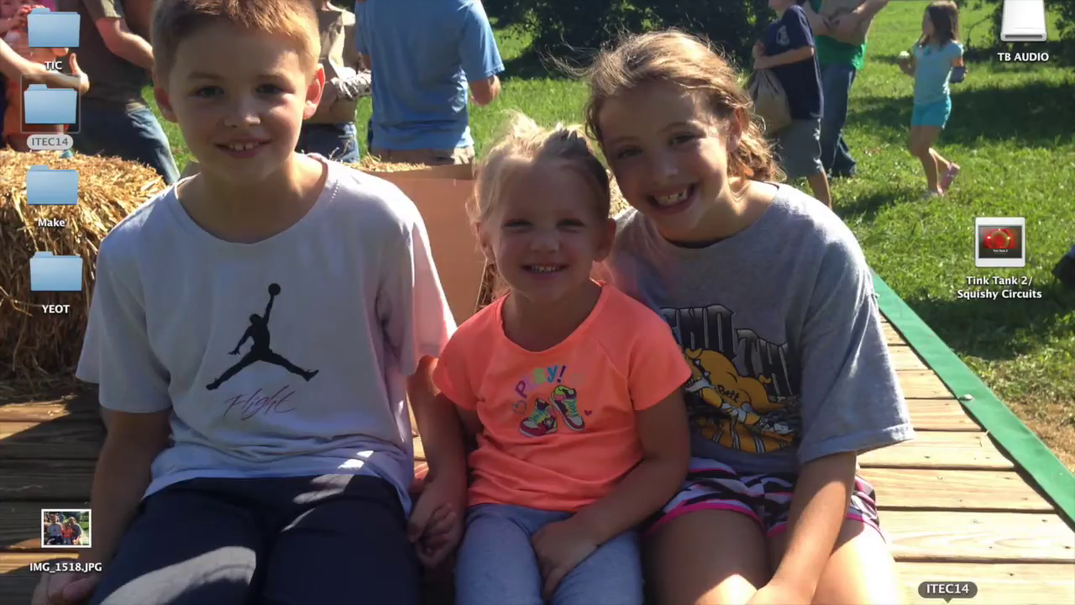
click(947, 598)
click(972, 598)
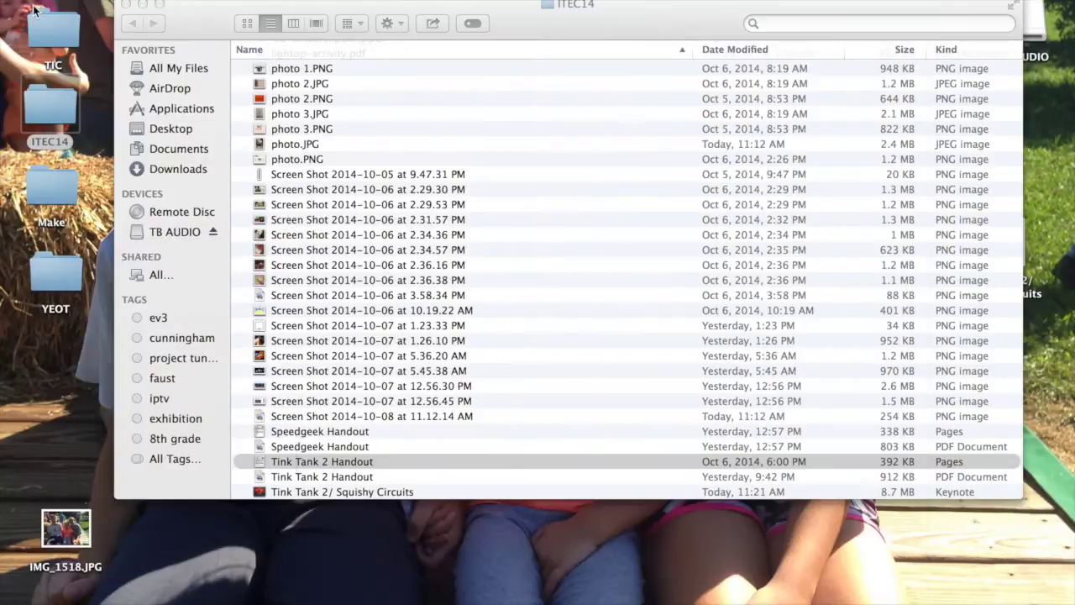
click(37, 4)
click(168, 234)
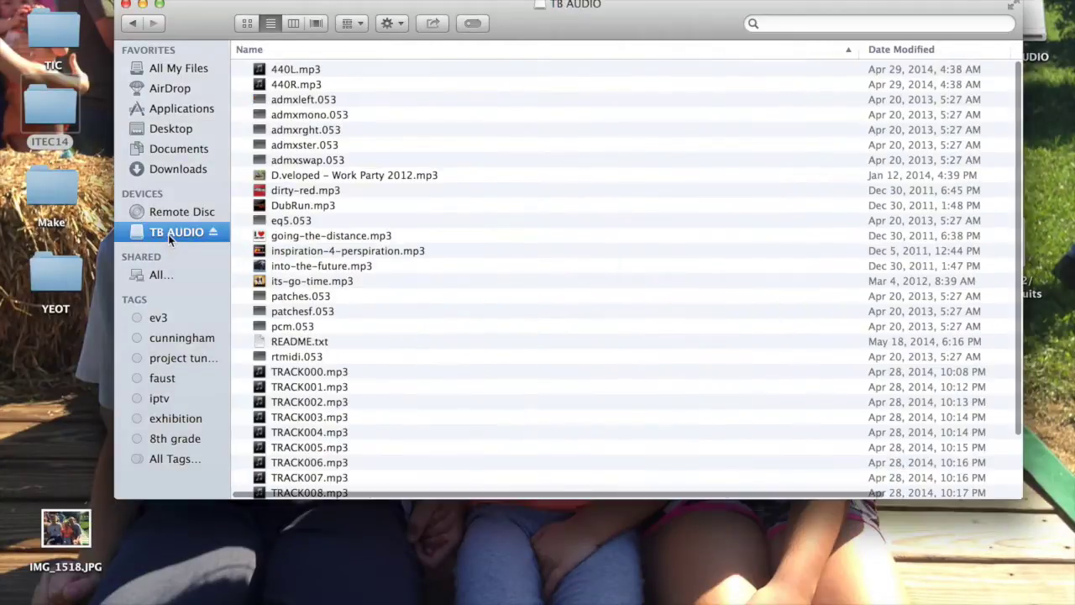
scroll(344, 321, down, 3)
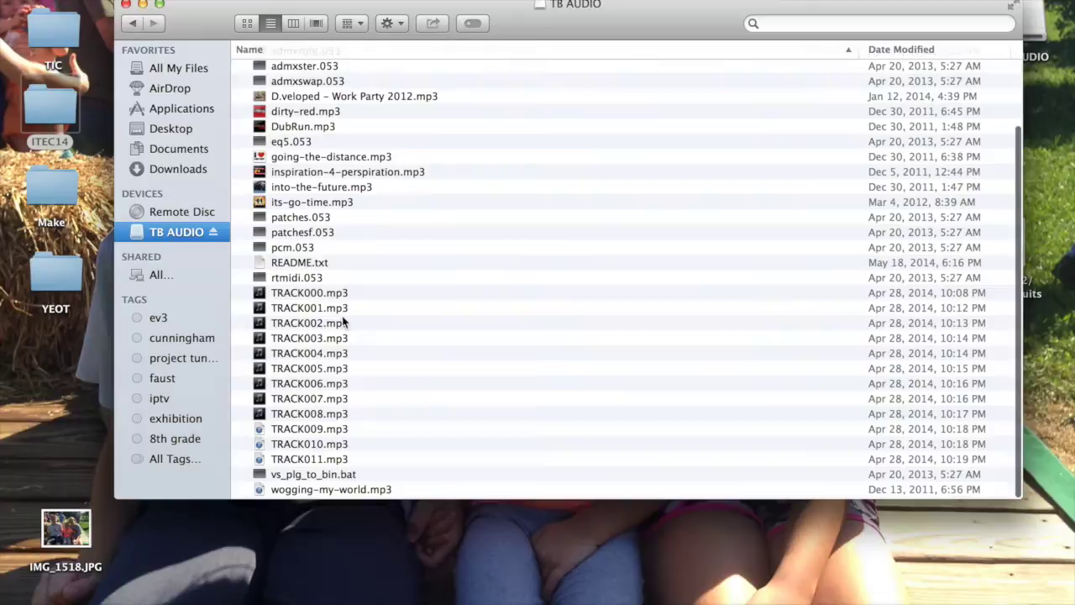
scroll(458, 269, up, 3)
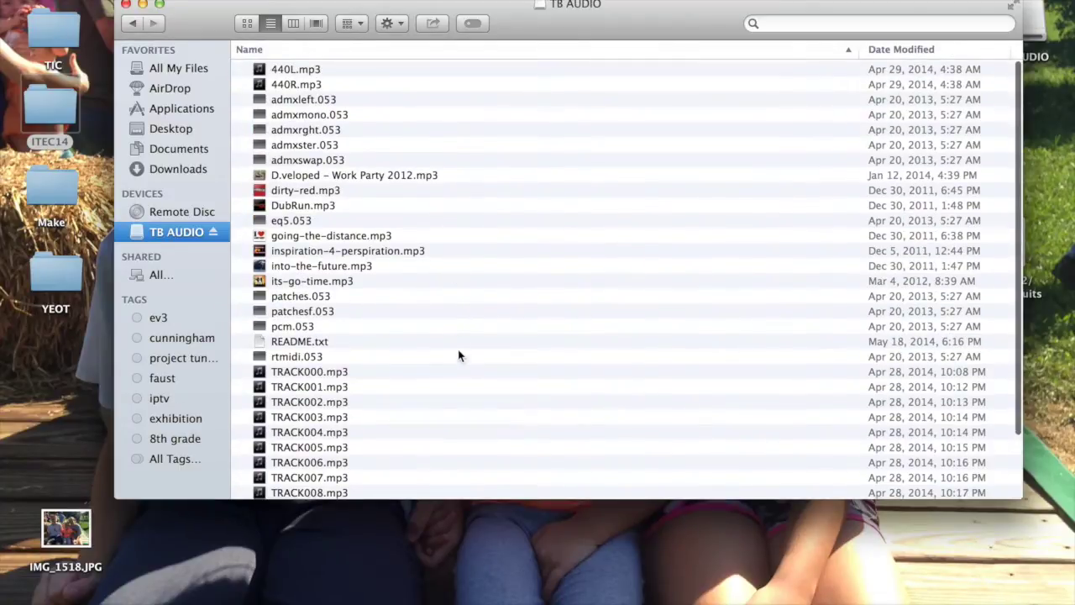
scroll(460, 356, down, 3)
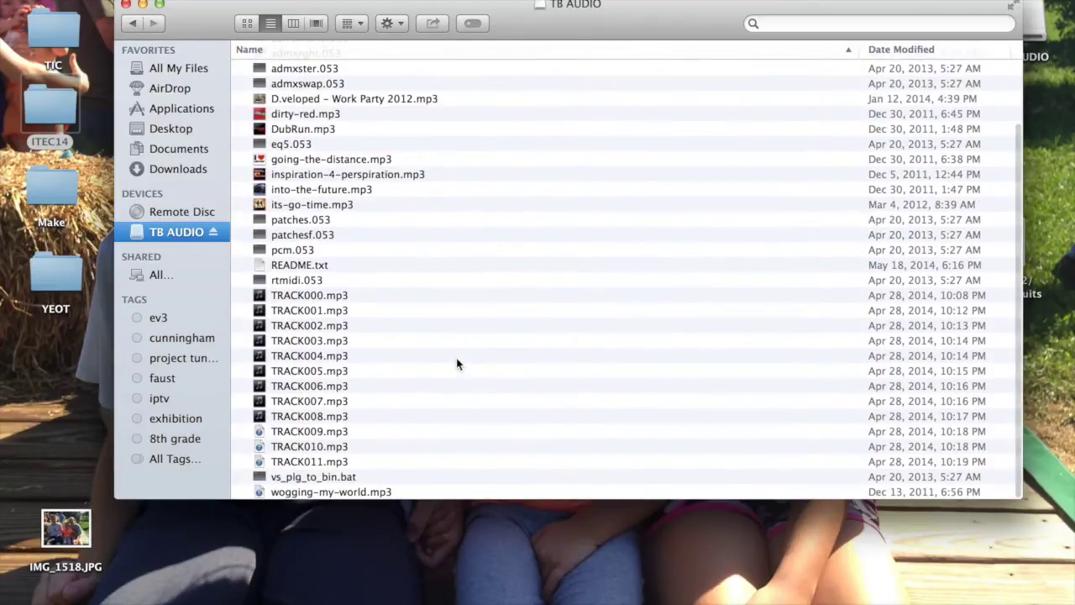
right_click(457, 364)
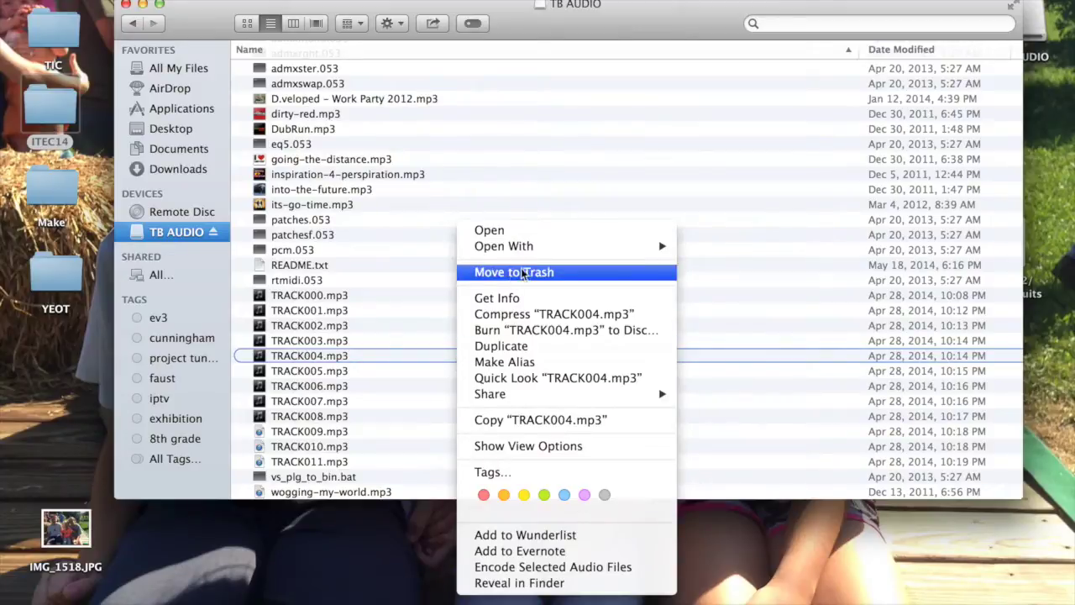
mouse_move(508, 245)
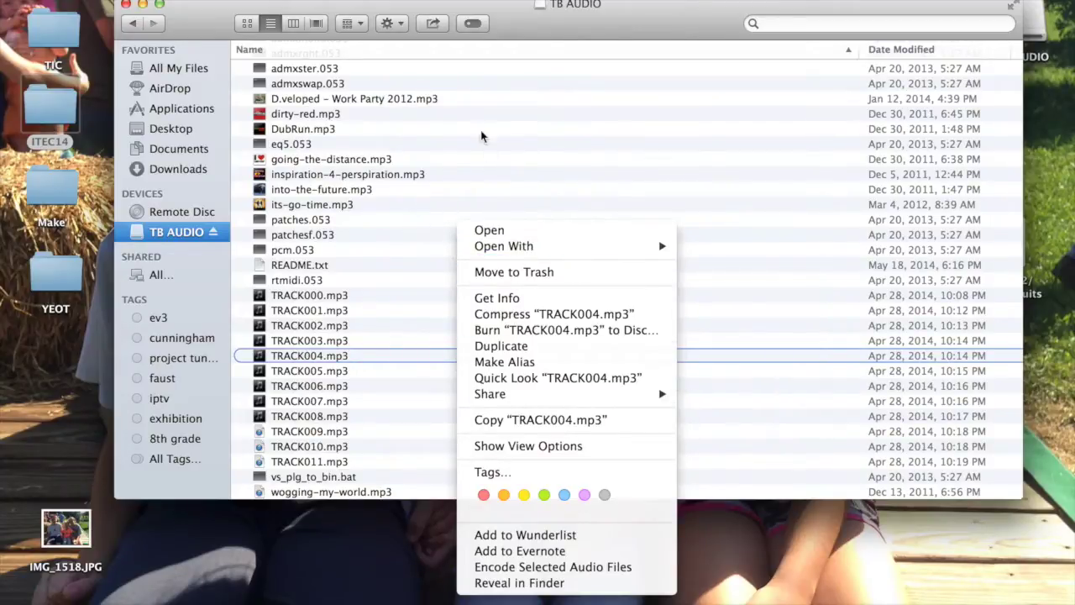
click(518, 32)
- Create a new folder named Tutorials on the TB AUDIO card
drag(518, 28, 472, 26)
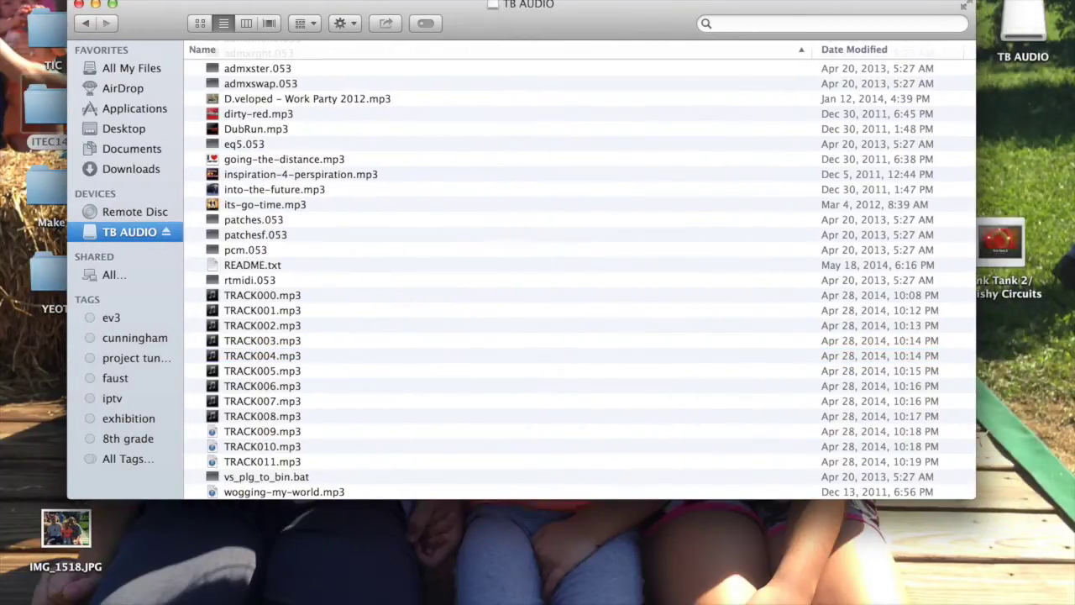
click(147, 0)
mouse_move(109, 0)
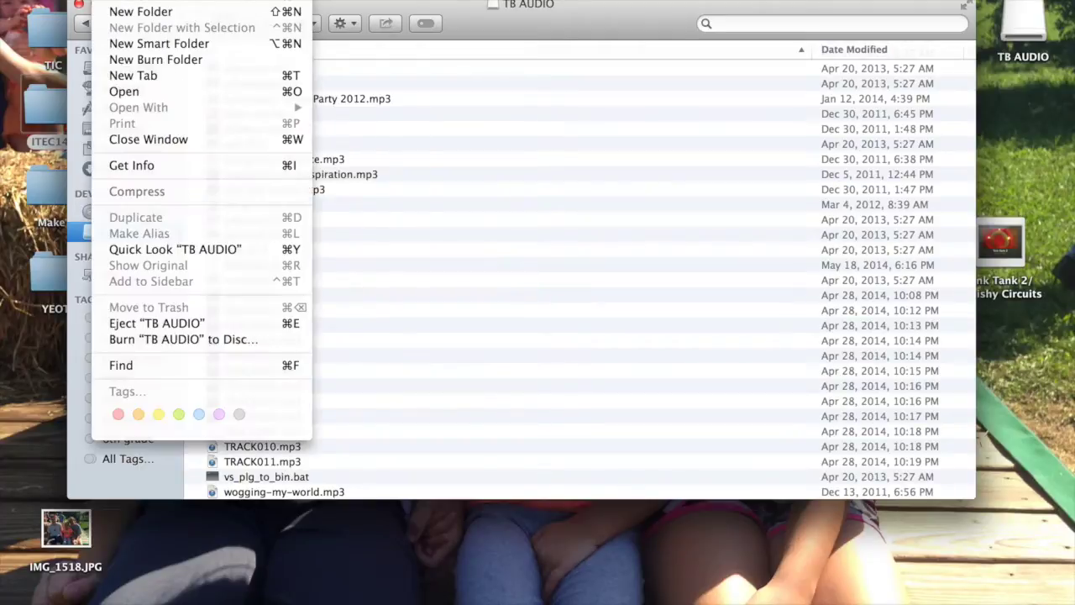
click(118, 12)
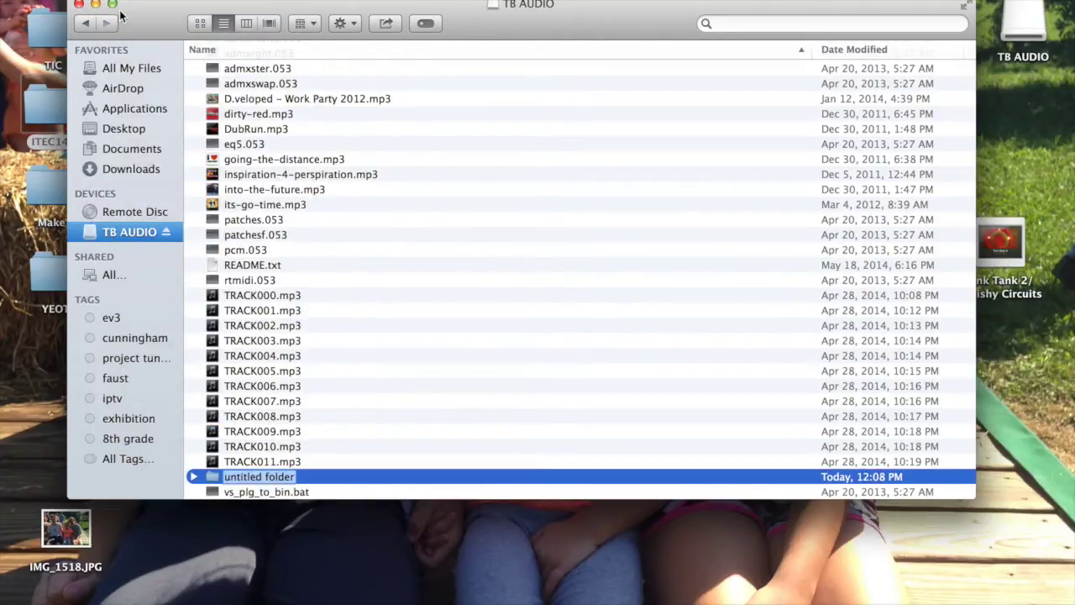
text(Tutorials)
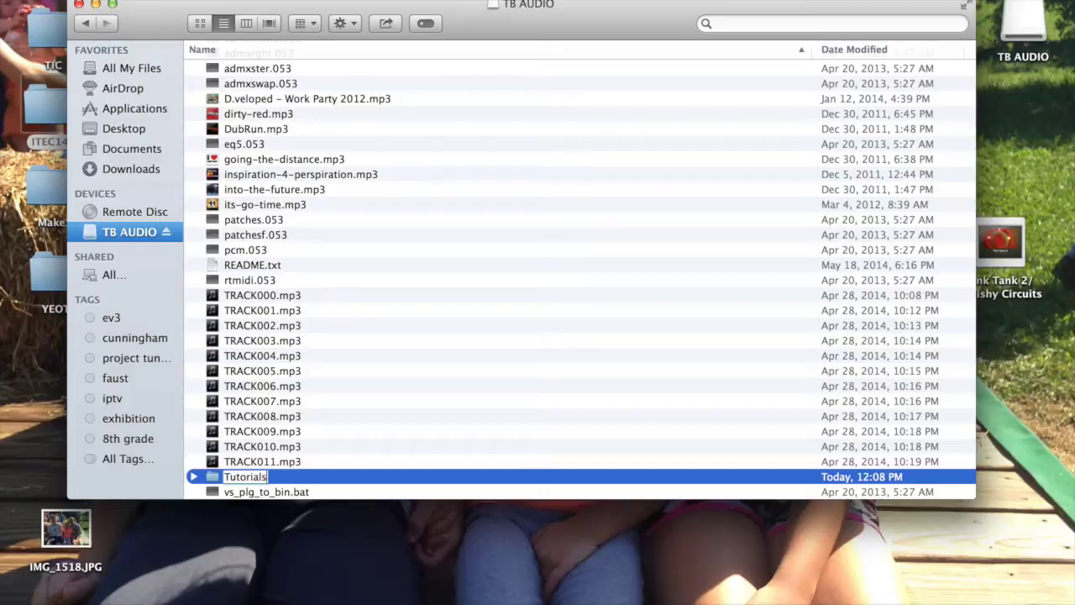
key(Return)
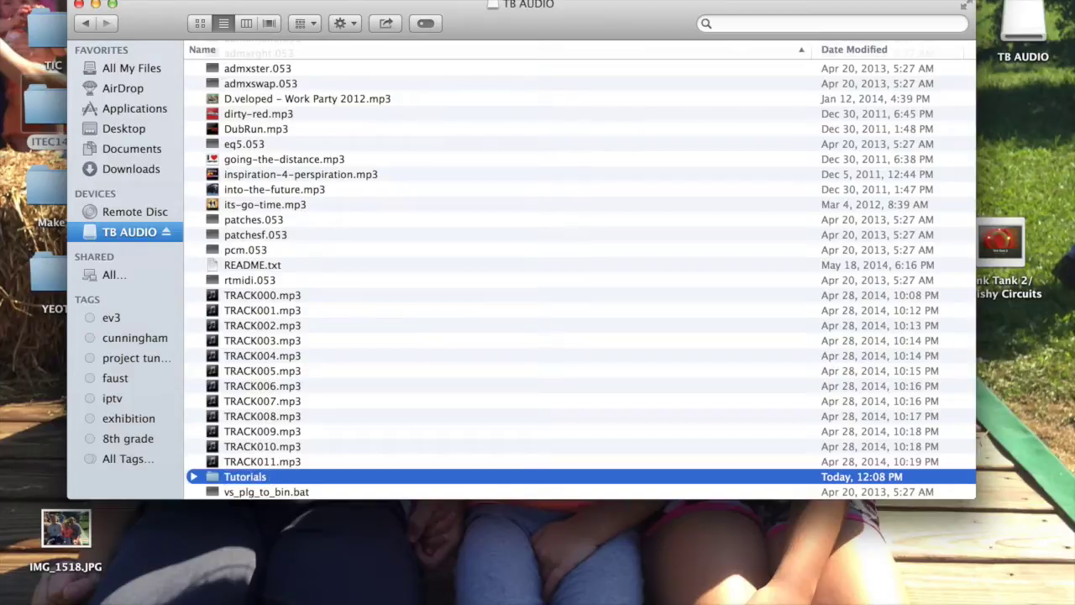
- Move the original audio guide tracks TRACK000.mp3 to TRACK011.mp3 into the Tutorials folder
click(252, 294)
key(shift+Down)
key(shift+Down)
key(shift+Down)
key(shift+Down)
key(shift+Down)
key(shift+Down)
key(shift+Down)
key(shift+Down)
key(shift+Down)
key(shift+Down)
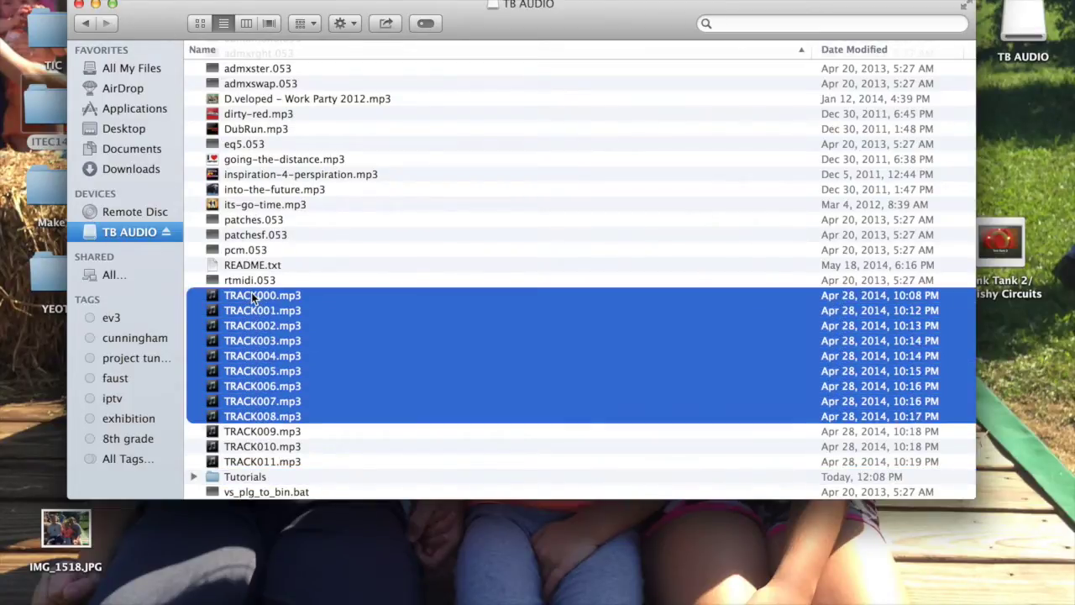
key(shift+Down)
drag(260, 298, 247, 490)
drag(250, 478, 248, 475)
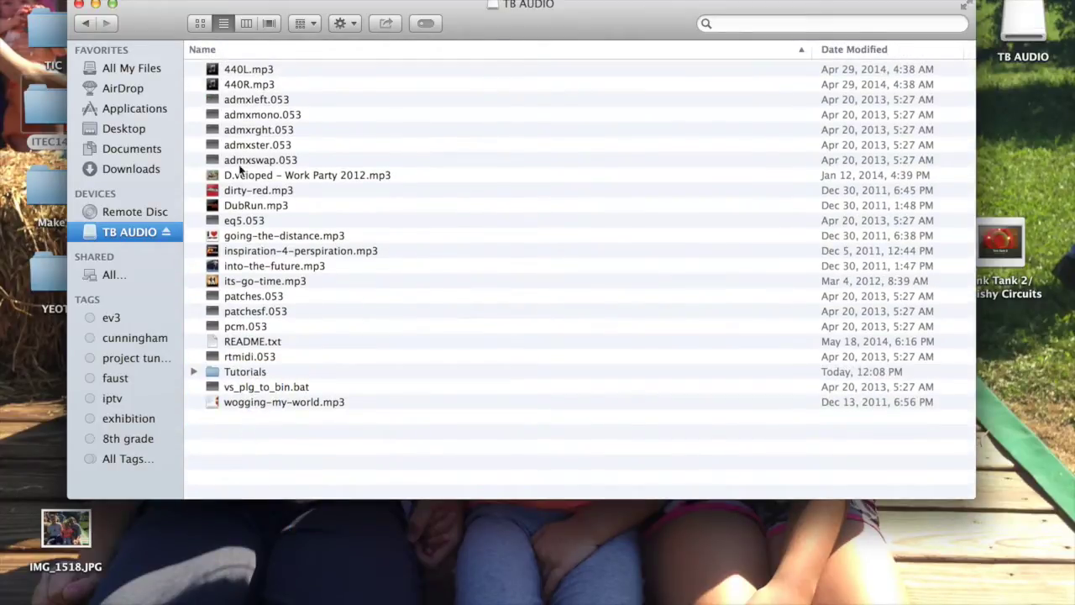
- Check the naming instructions in README.txt, highlight the name Track000 and close the document
click(252, 177)
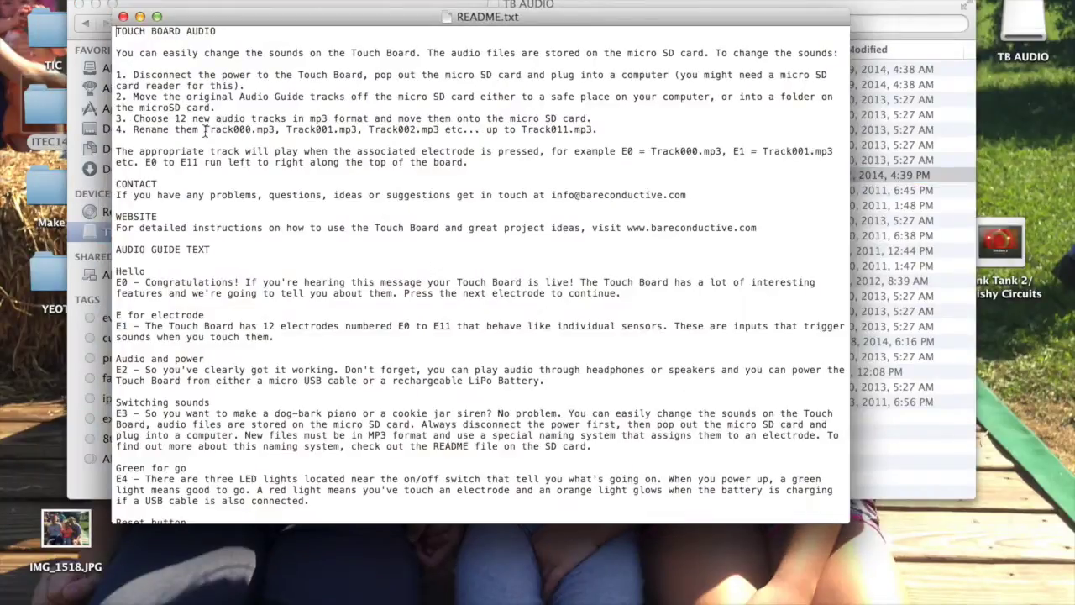
drag(204, 130, 251, 125)
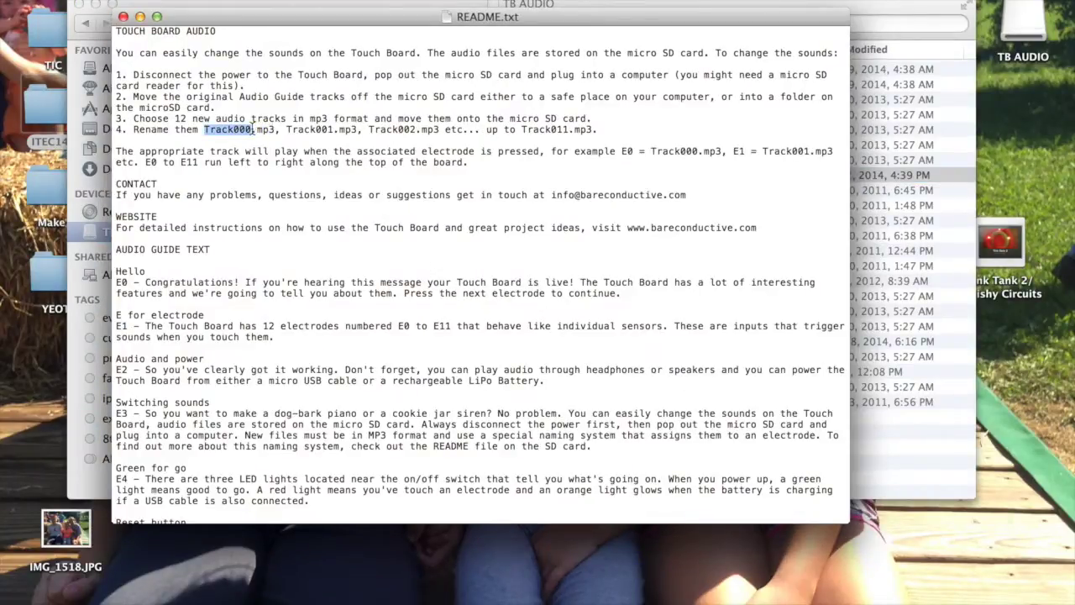
click(123, 17)
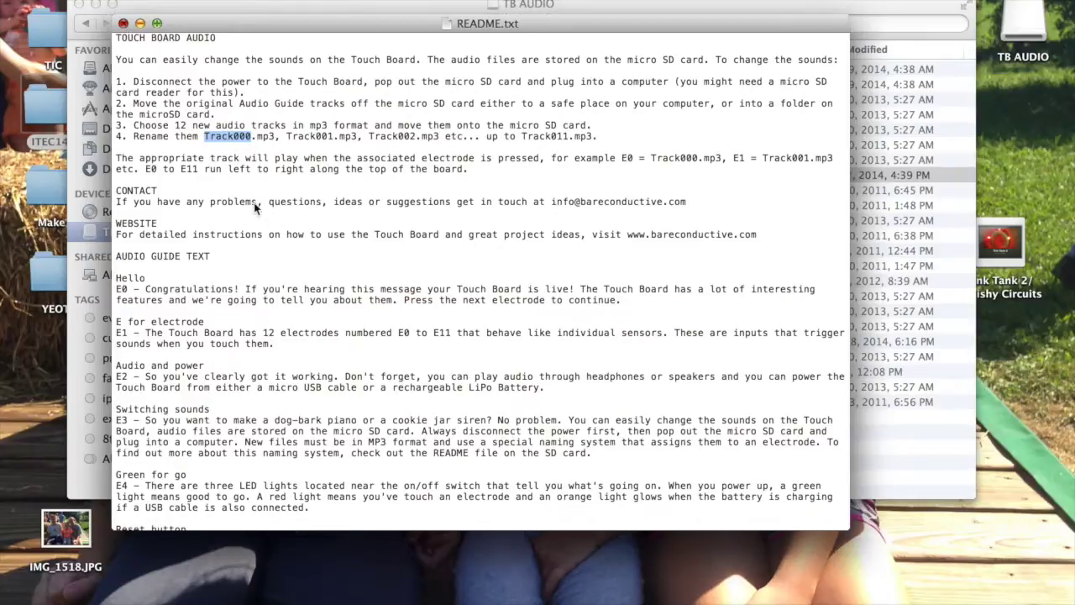
- Rename D.veloped - Work Party 2012.mp3 as Track000.mp3
click(252, 174)
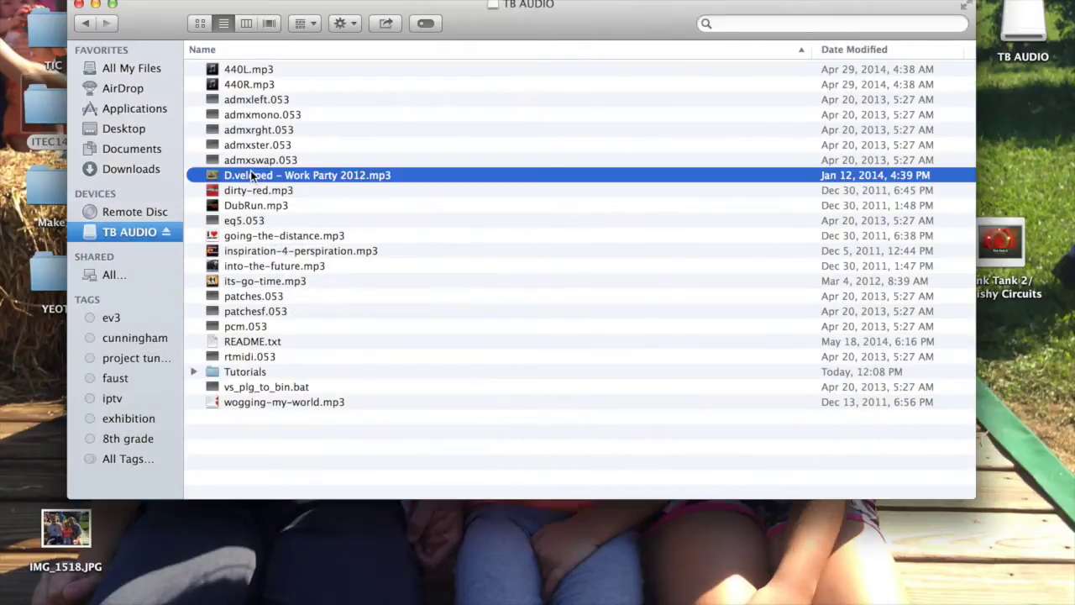
key(Return)
text(Track000)
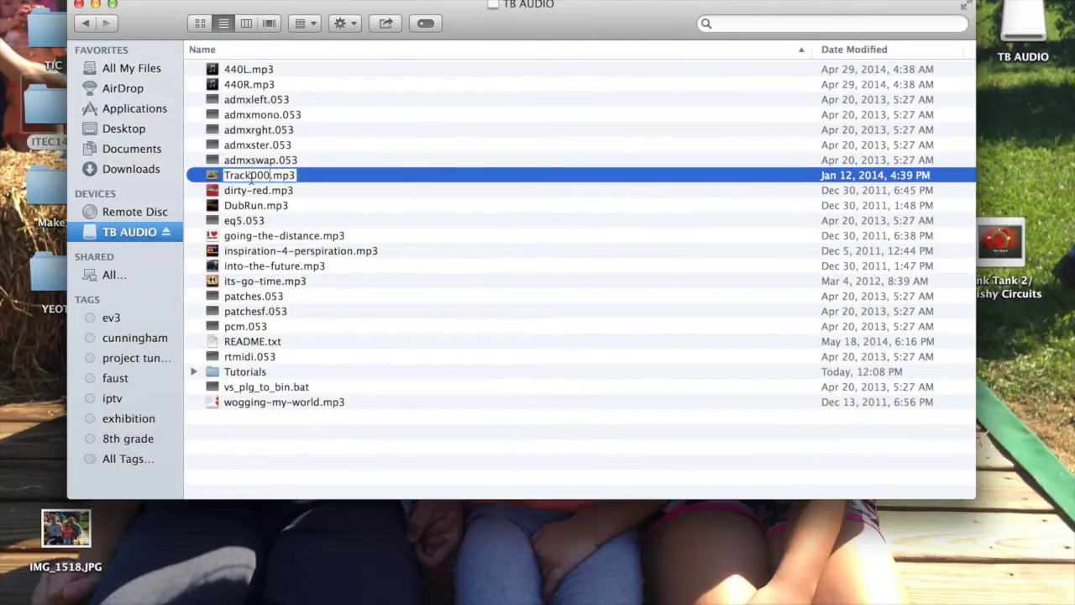
- Rename dirty-red.mp3 as Track001.mp3
click(249, 192)
key(Return)
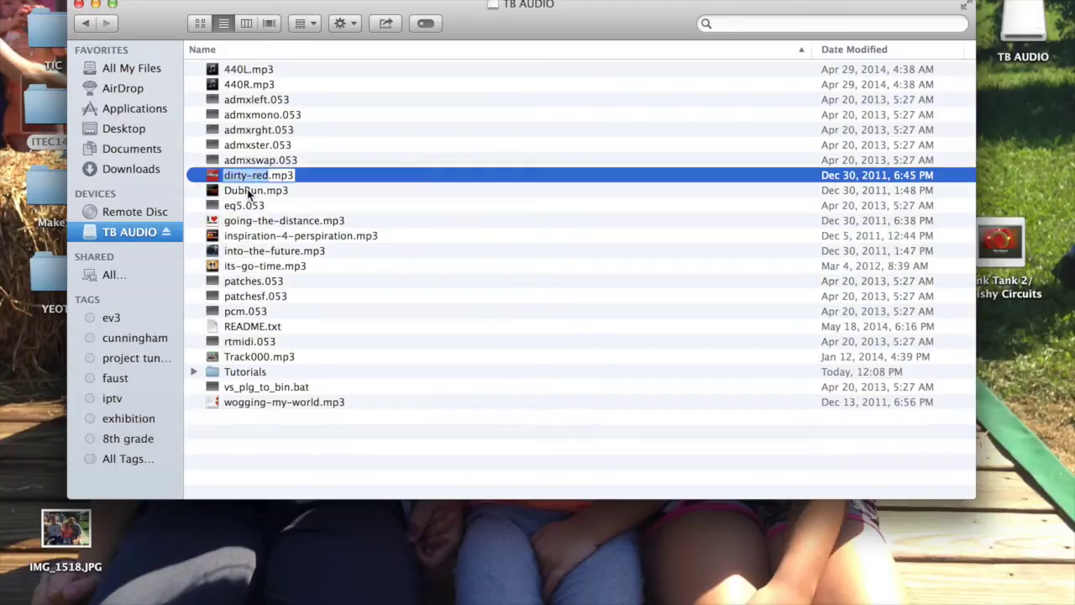
text(Track001)
- Rename DubRun.mp3 as Track002.mp3
click(246, 190)
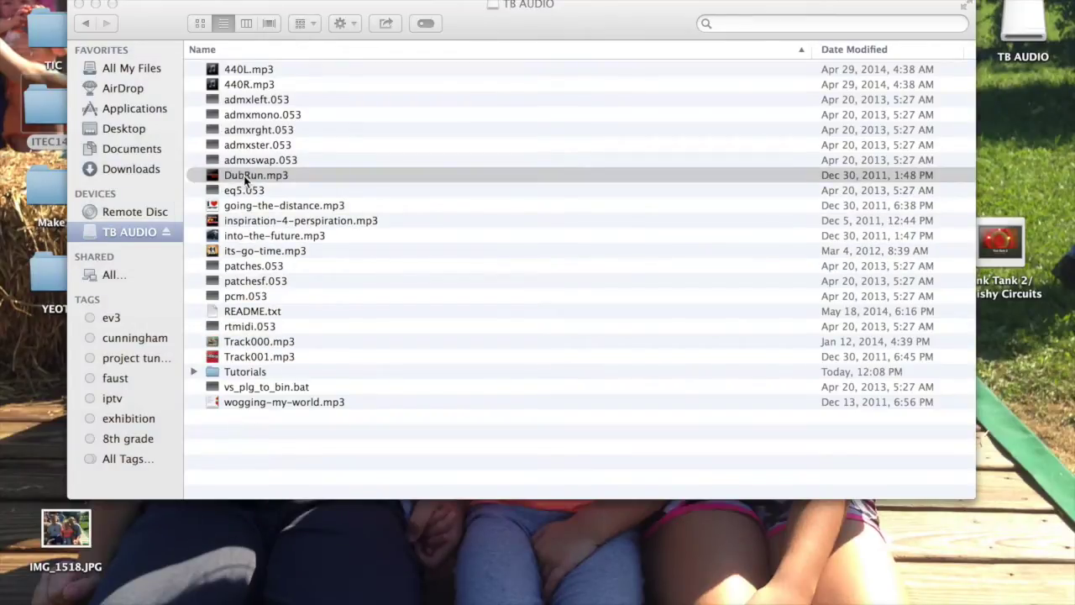
click(245, 177)
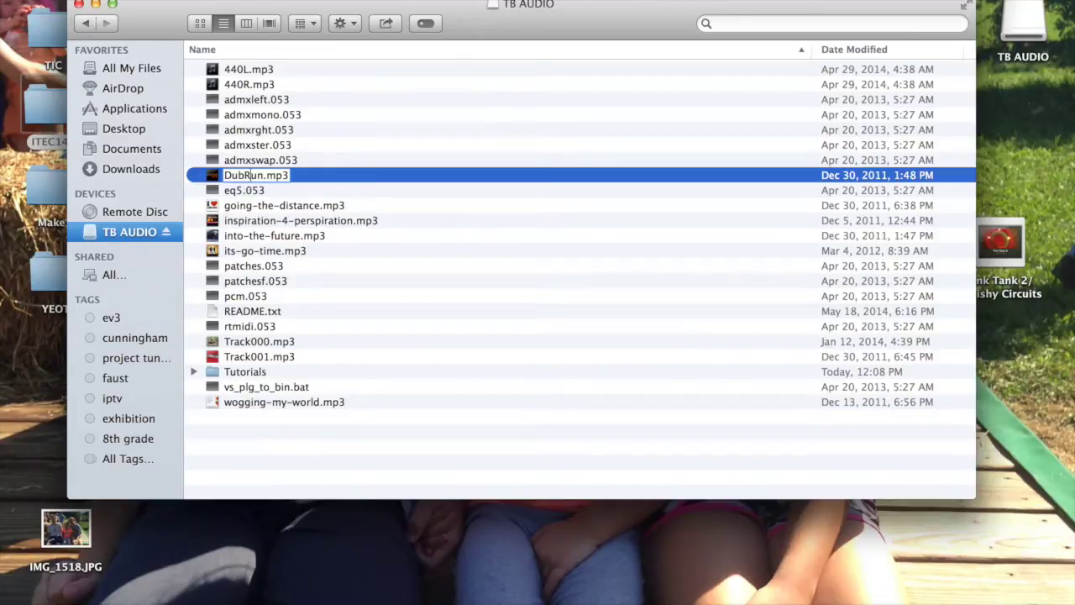
key(BackSpace)
key(BackSpace)
key(BackSpace)
key(BackSpace)
key(BackSpace)
key(BackSpace)
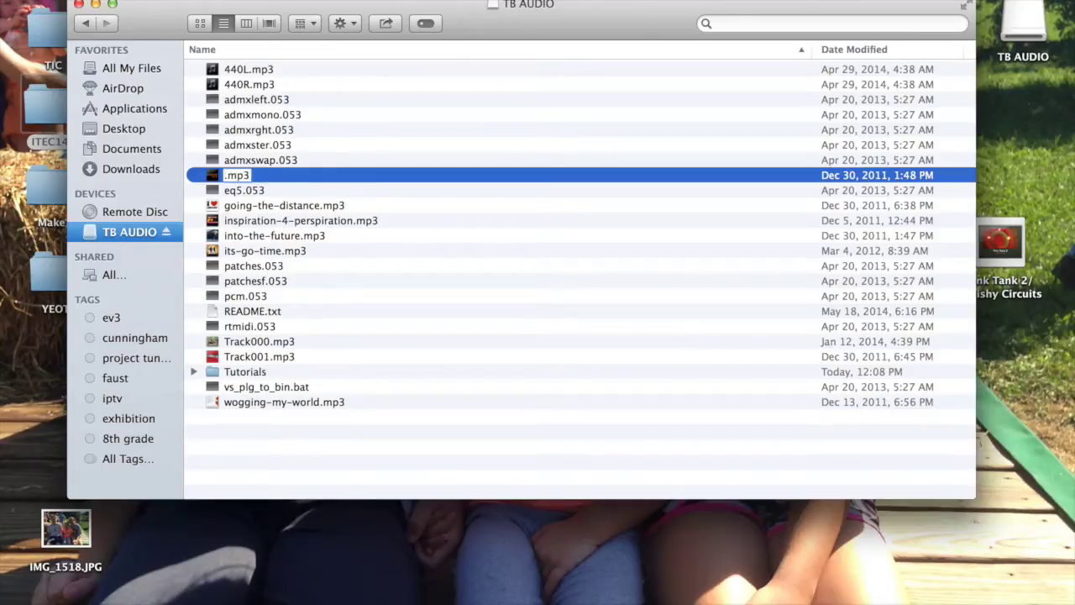
text(Track002)
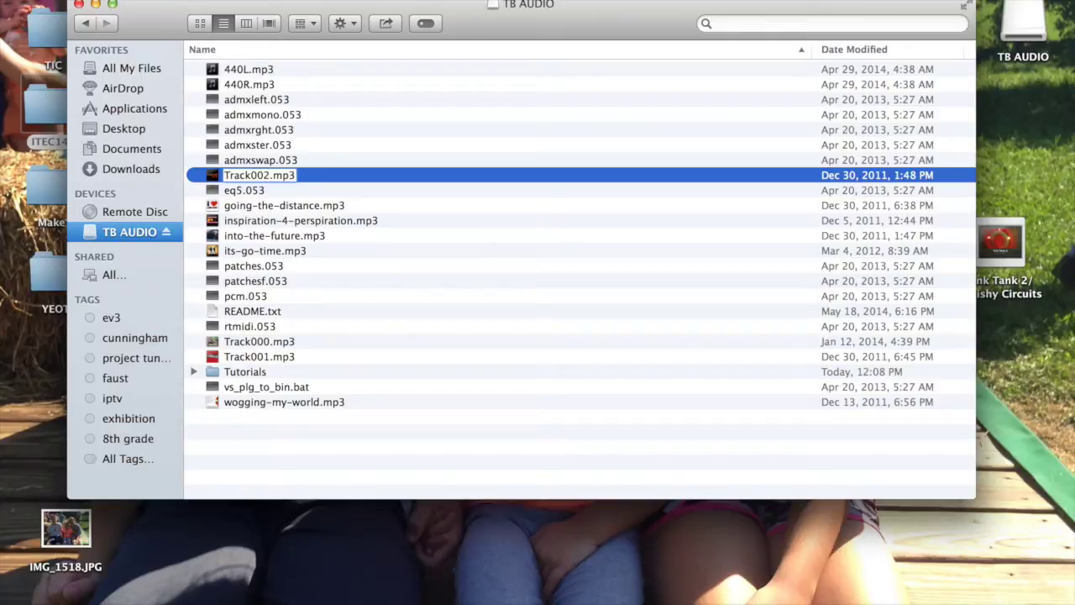